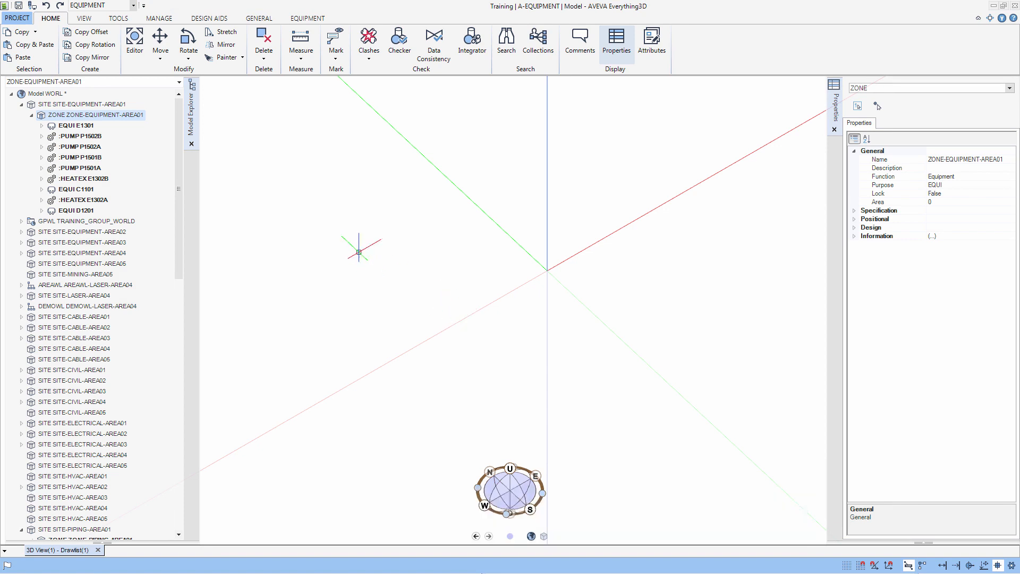
Open the MEI import form and set the current element, ZONE-EQUIPMENT-AREA01, as the import target.
click(119, 18)
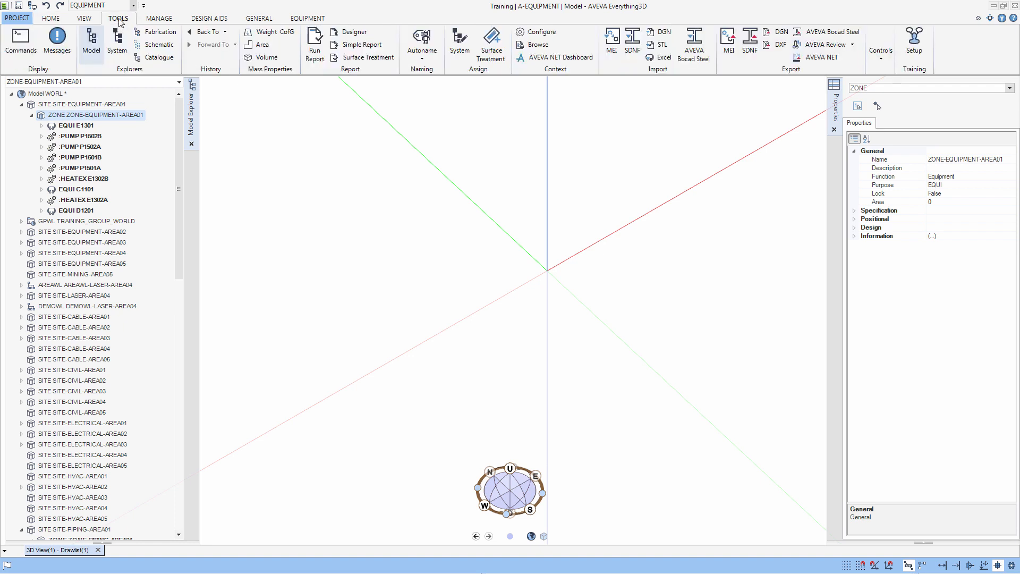
click(614, 36)
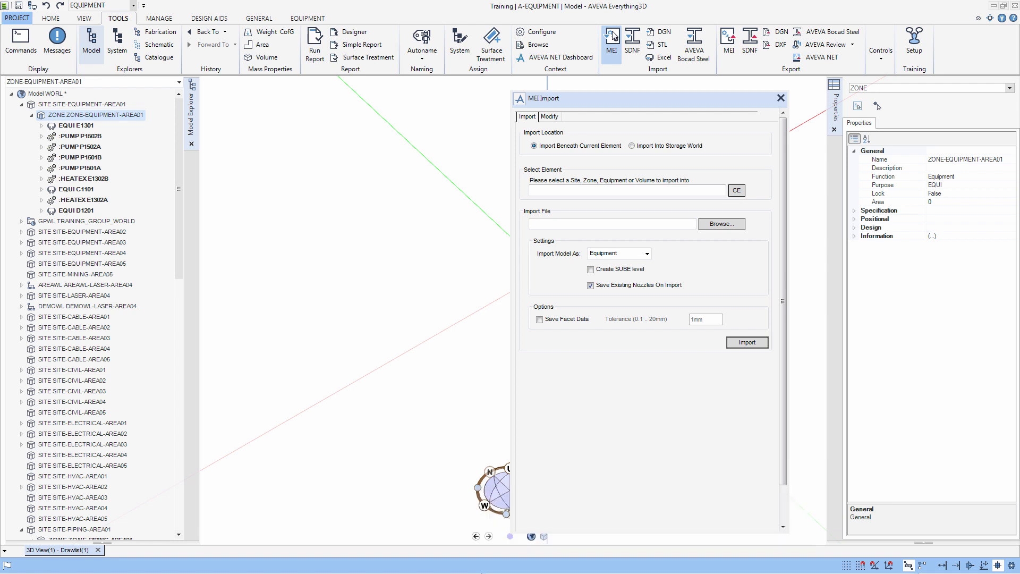
click(737, 190)
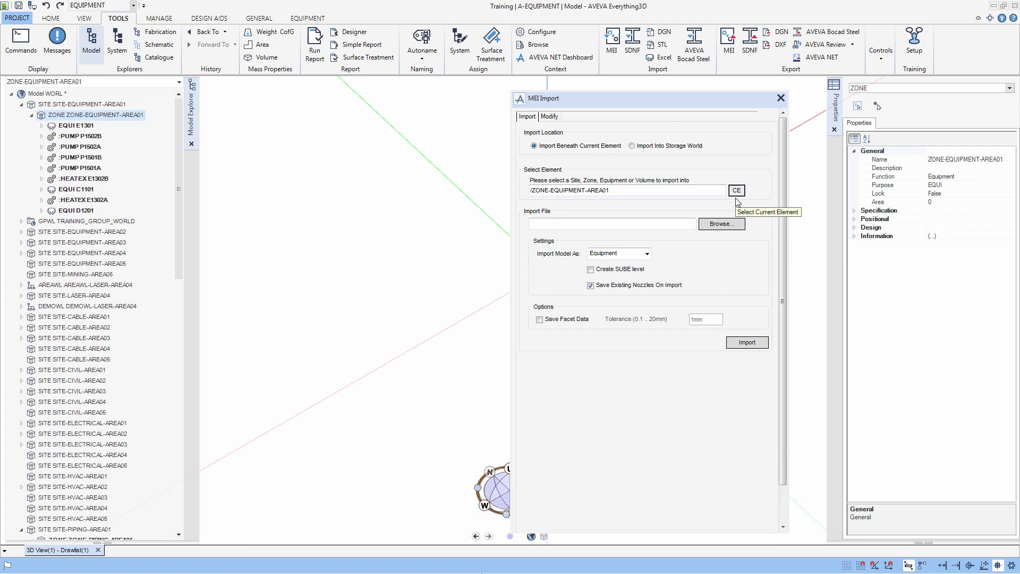
Import TM-1811_Pump-AA5A.stp from C:\Users\Public\Public Documents\AVEVA\Projects\E3D2.1\PlantTraining2.1\Training\userdata into the zone.
click(722, 224)
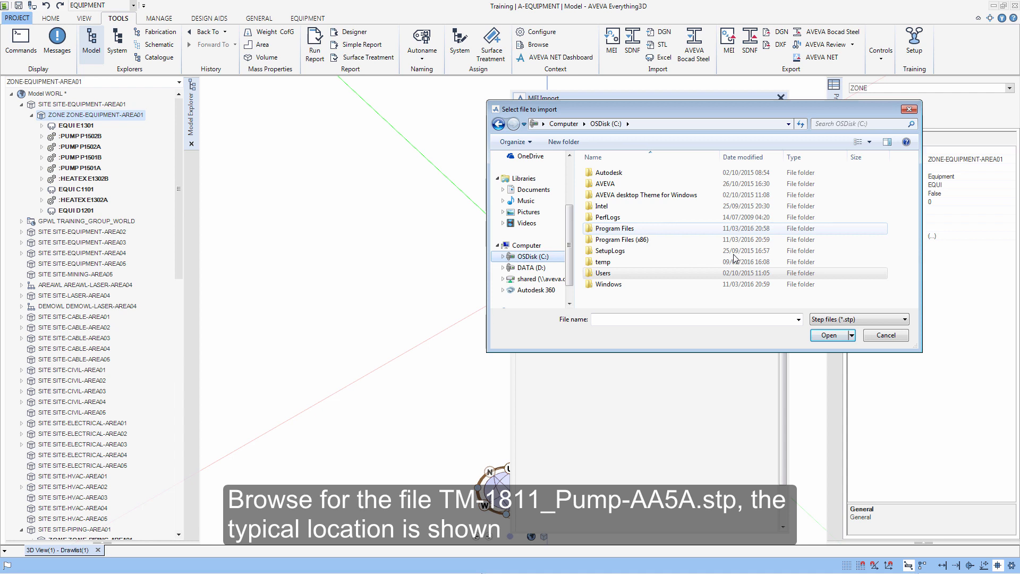
double_click(716, 277)
double_click(708, 207)
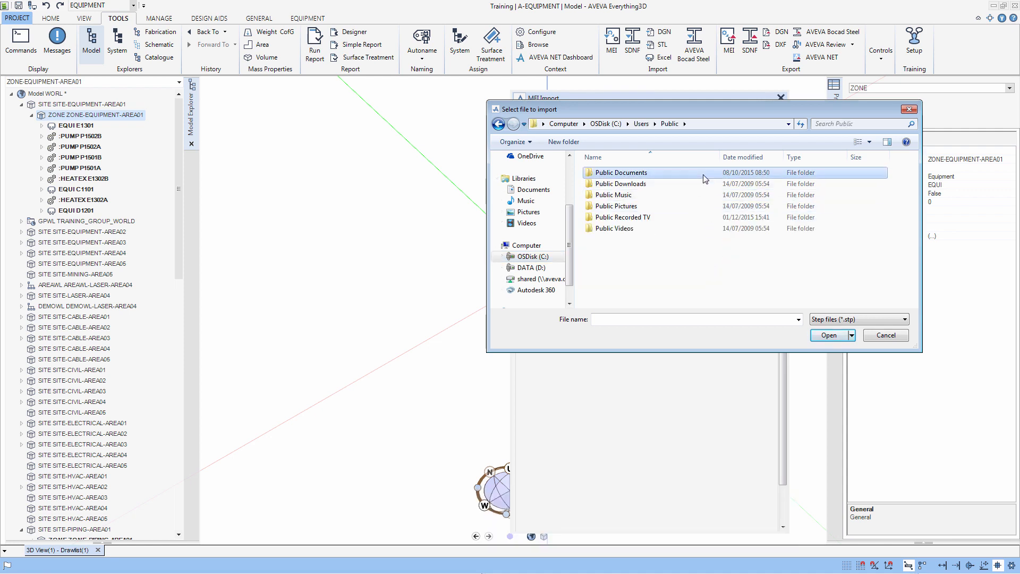
double_click(706, 173)
double_click(705, 185)
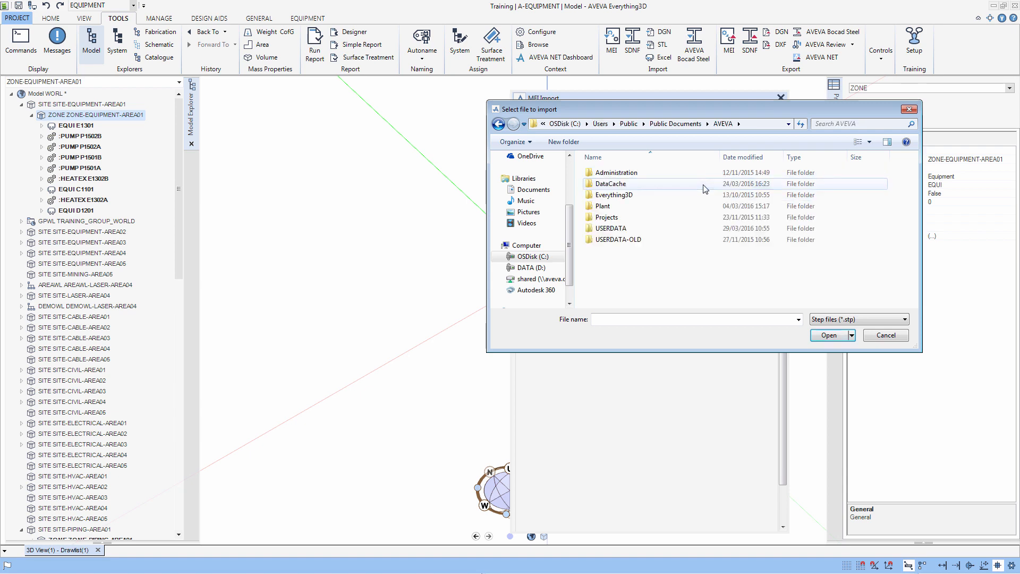
double_click(701, 217)
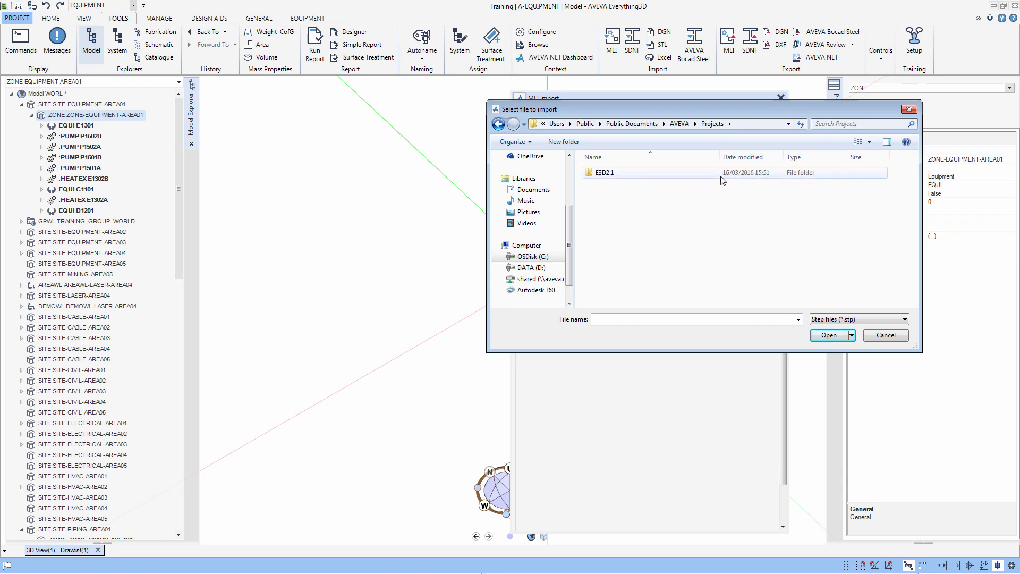
double_click(718, 173)
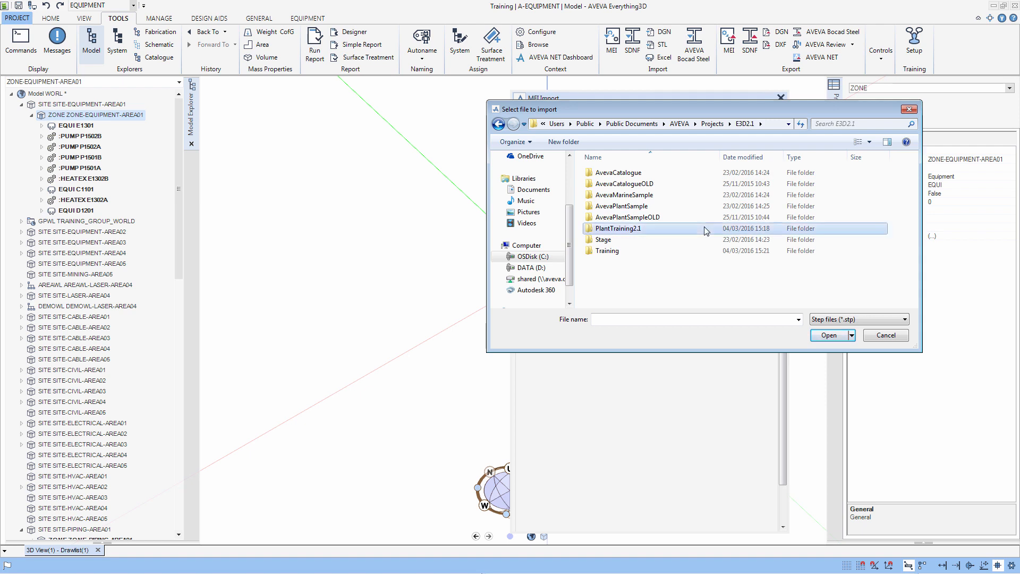
double_click(705, 229)
double_click(727, 174)
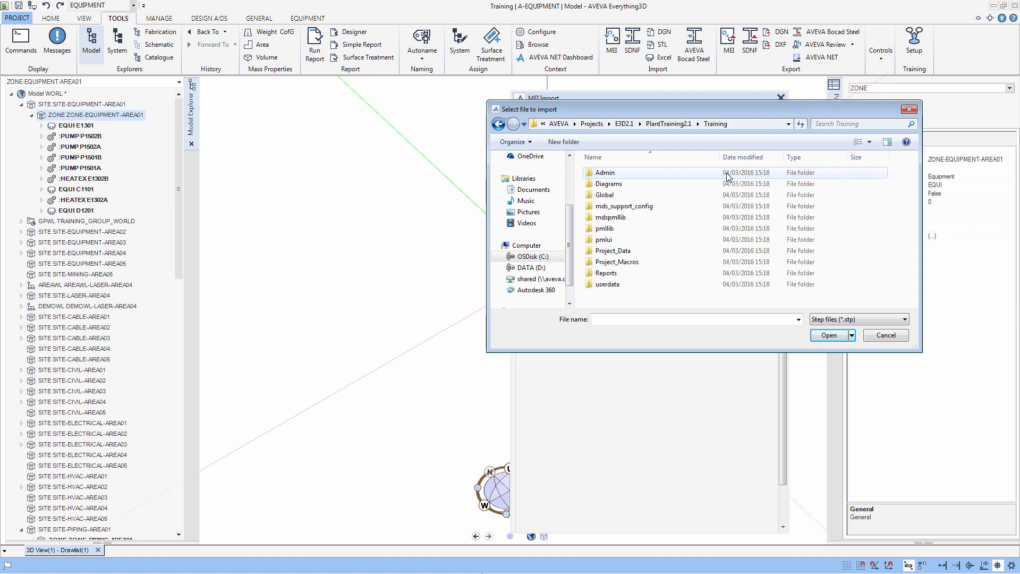
double_click(709, 284)
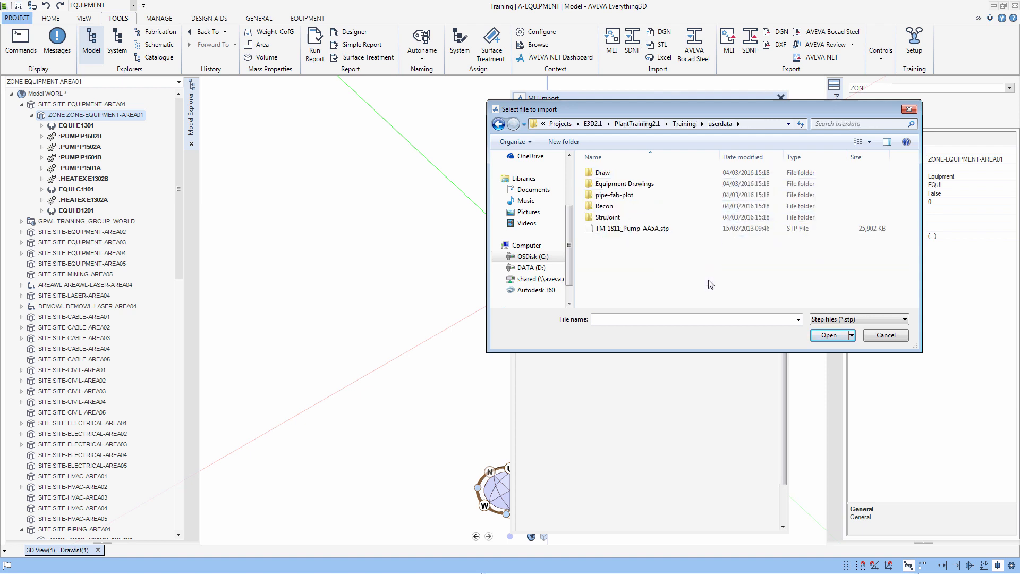
click(719, 228)
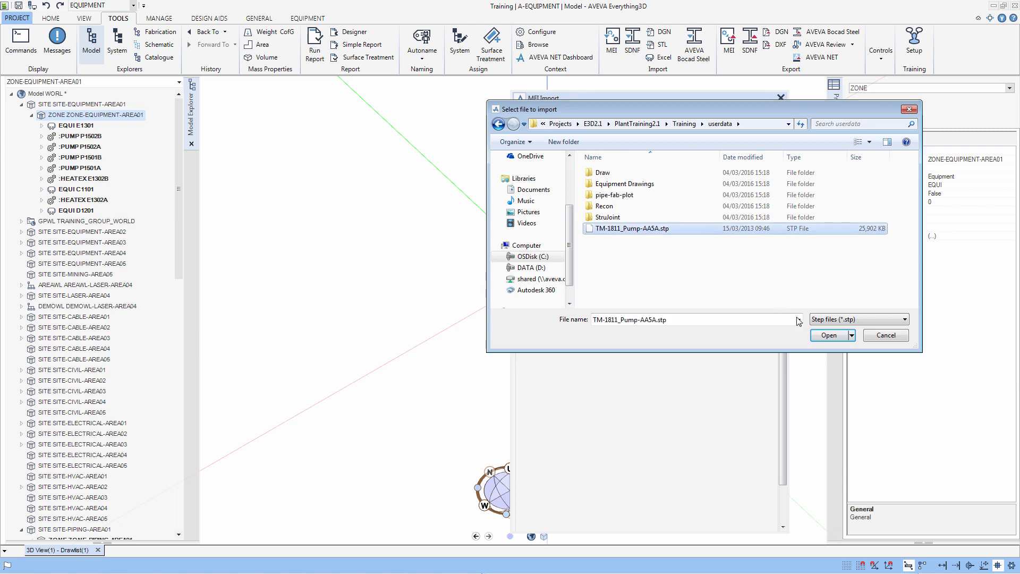
click(830, 335)
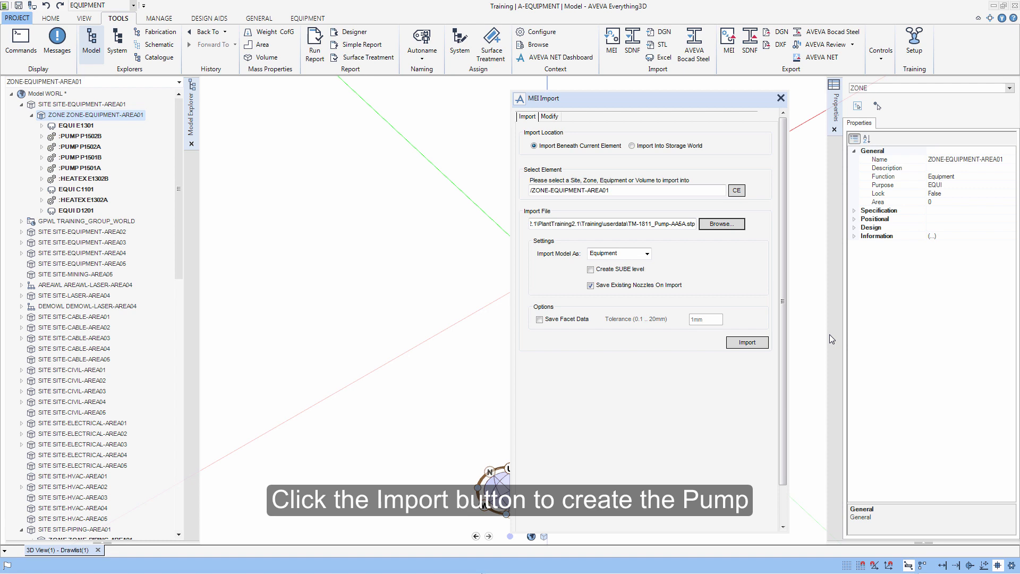
click(749, 344)
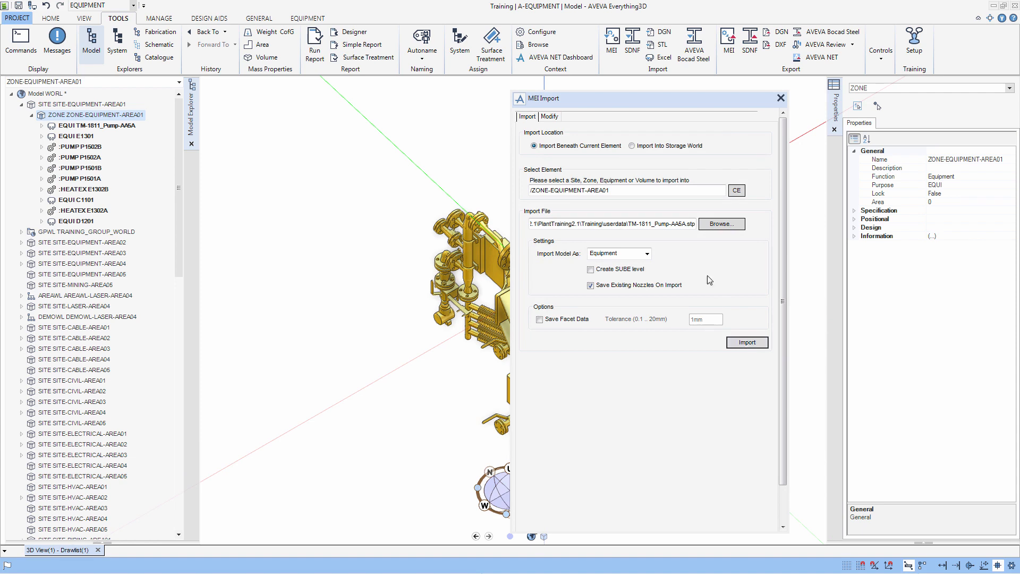
Set the imported pump's Orientation WRT Owner attribute to "Y is U and Z is E" and close the attributes display.
drag(616, 109, 243, 315)
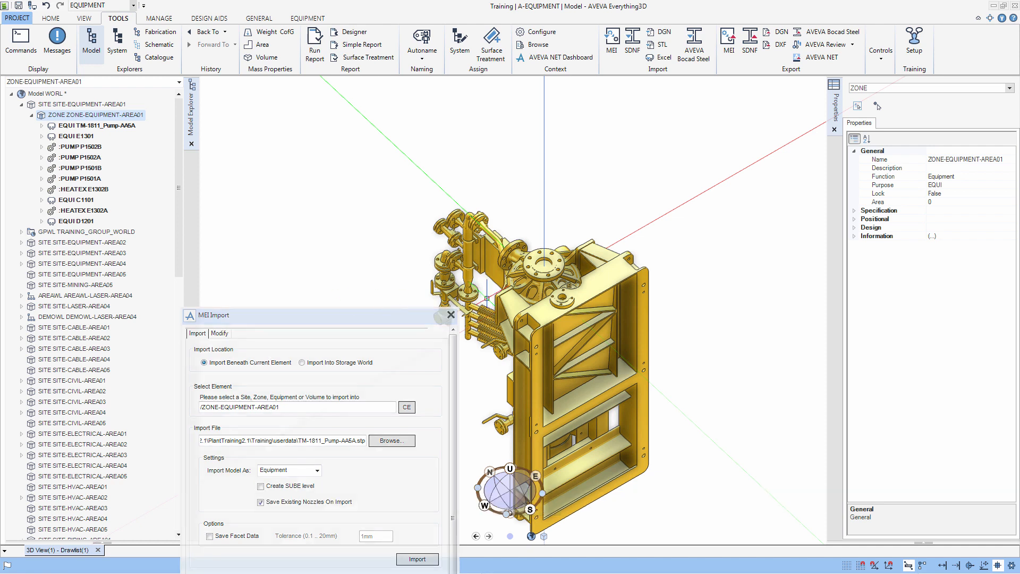
click(440, 317)
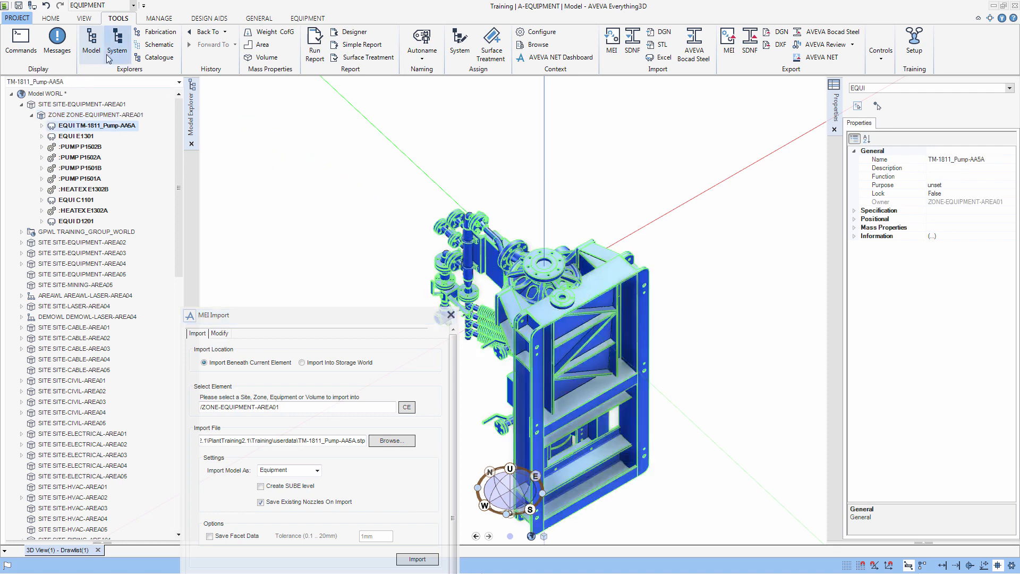
click(51, 19)
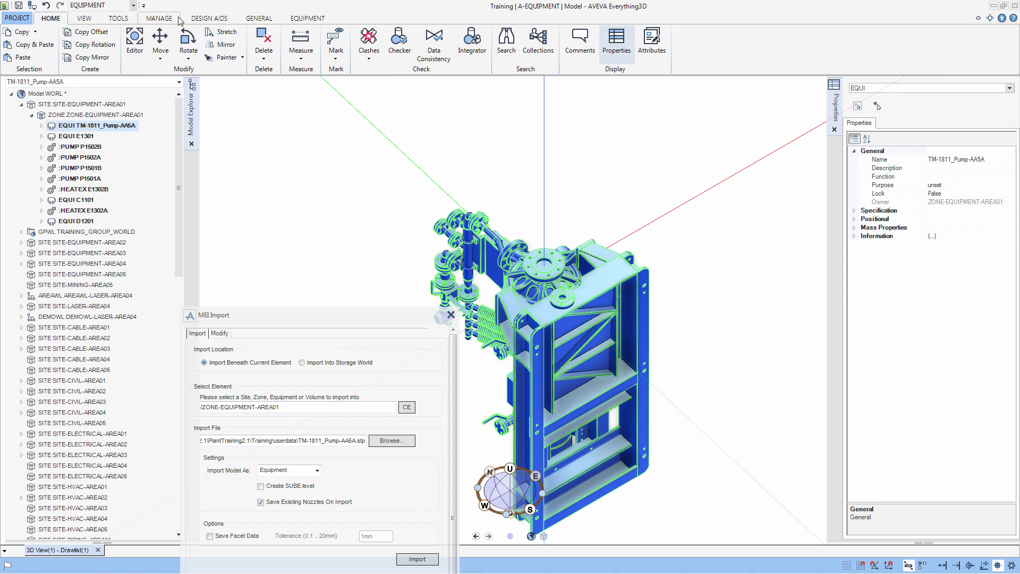
click(650, 43)
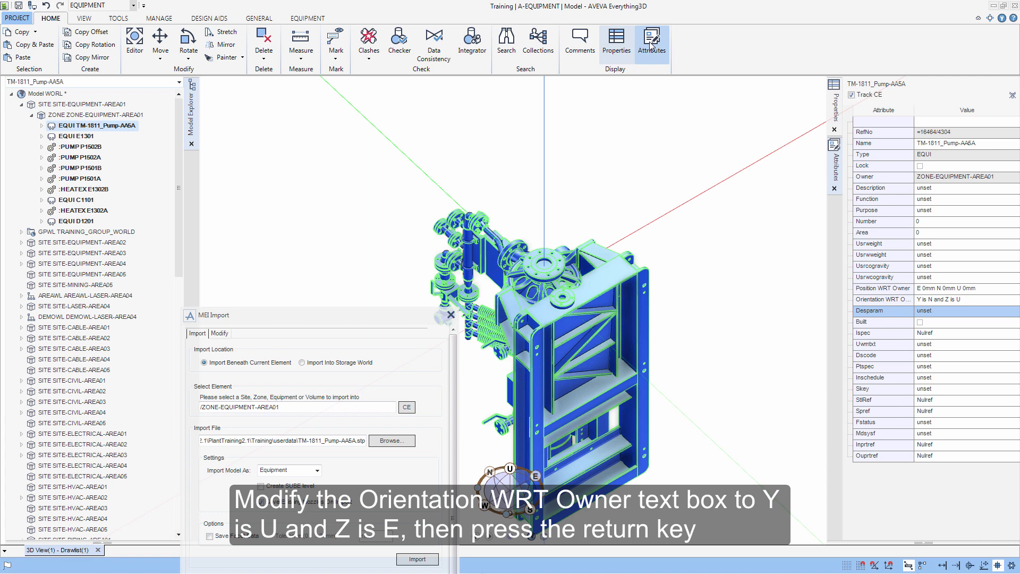
click(971, 299)
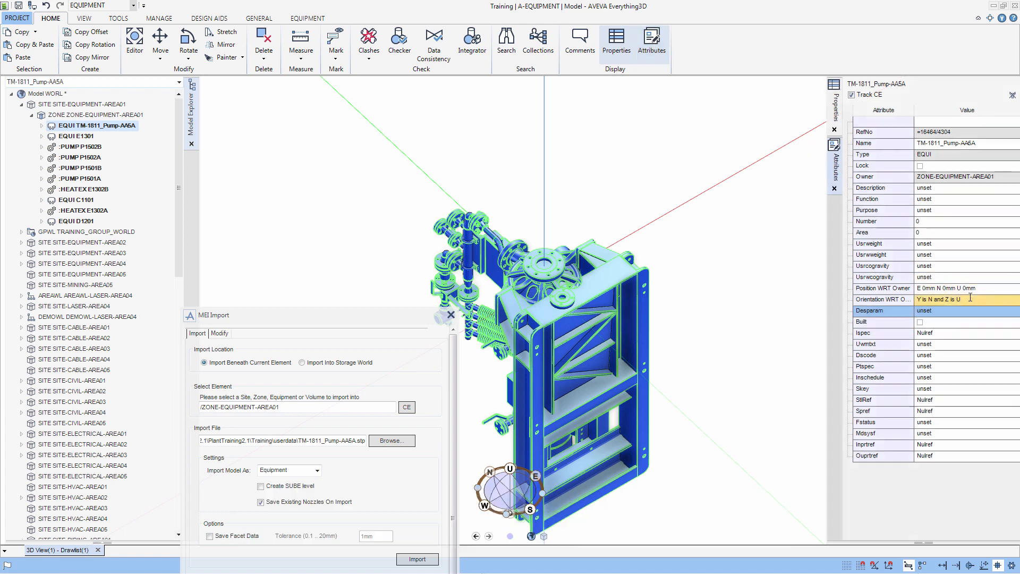
text(Y)
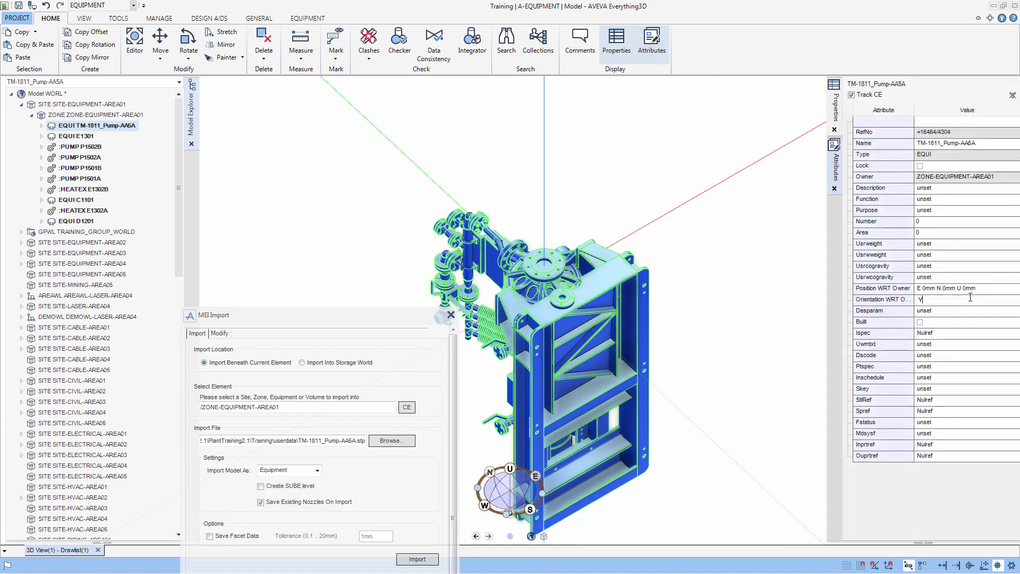
text( is U and Z is E)
key(Return)
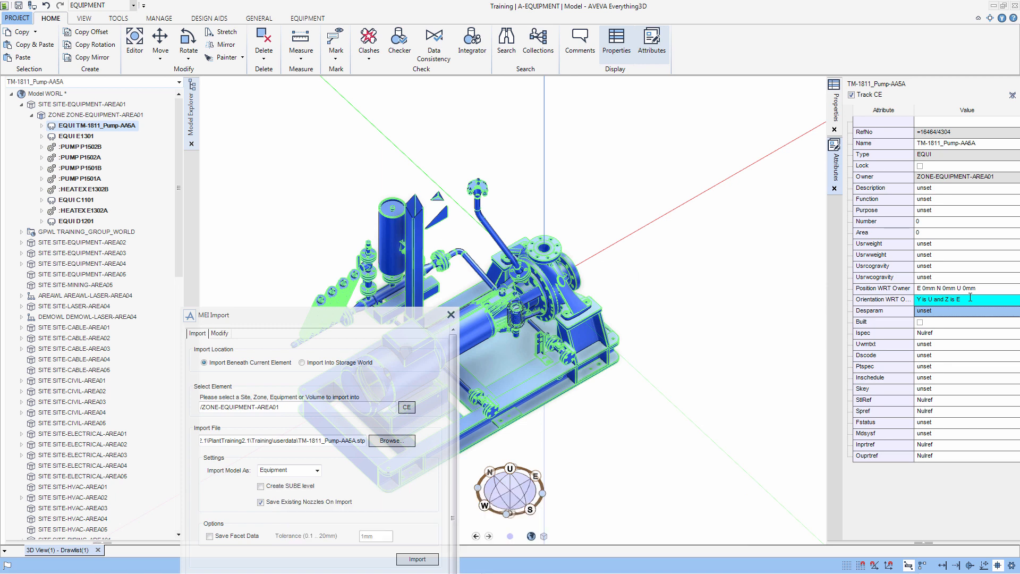
click(834, 189)
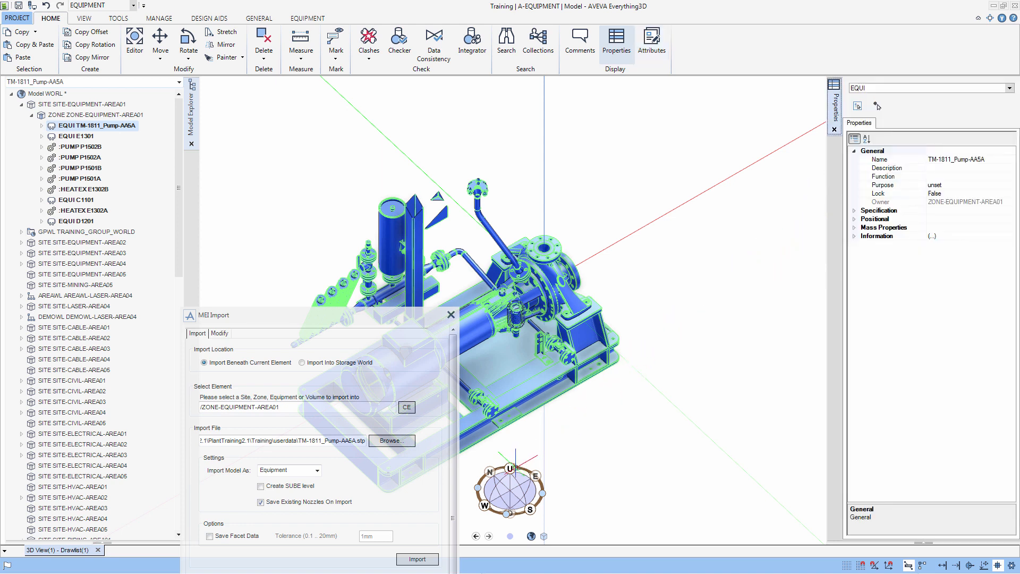
Open the form for creating a nozzle at a selected element from the MEI import's modify options.
click(516, 467)
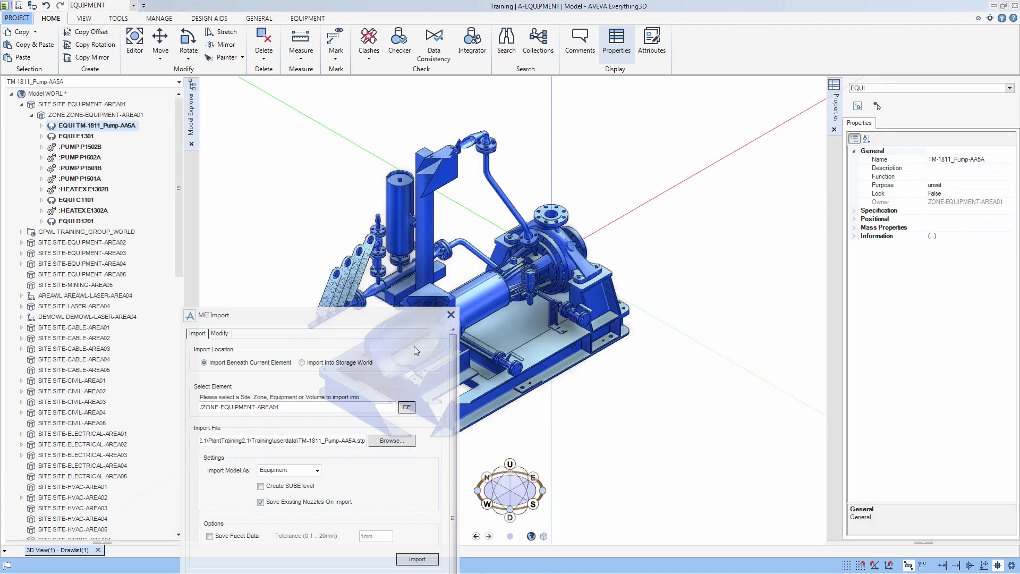
drag(385, 315, 636, 86)
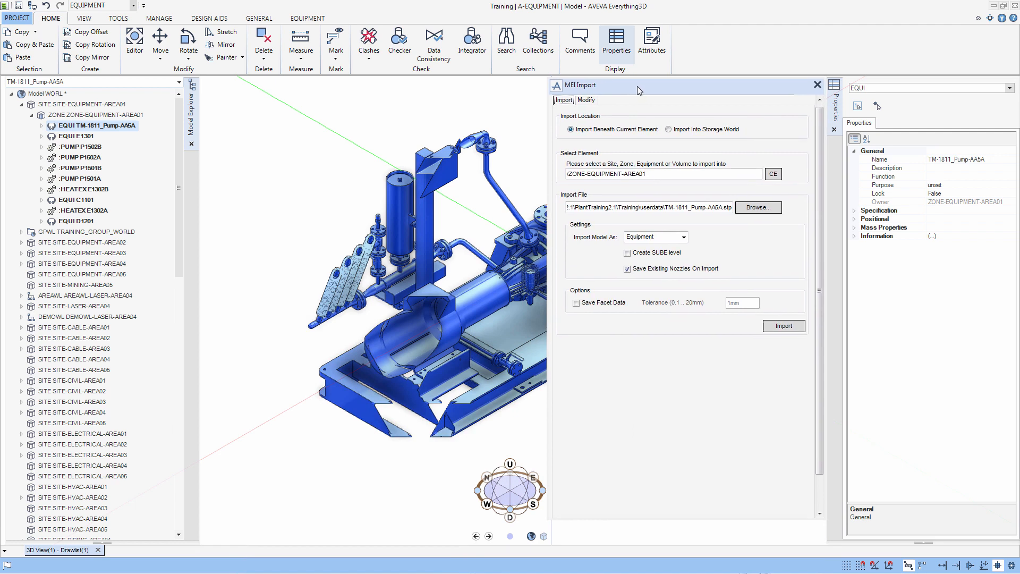
scroll(471, 250, up, 1)
middle_drag(477, 268, 375, 277)
scroll(376, 277, down, 1)
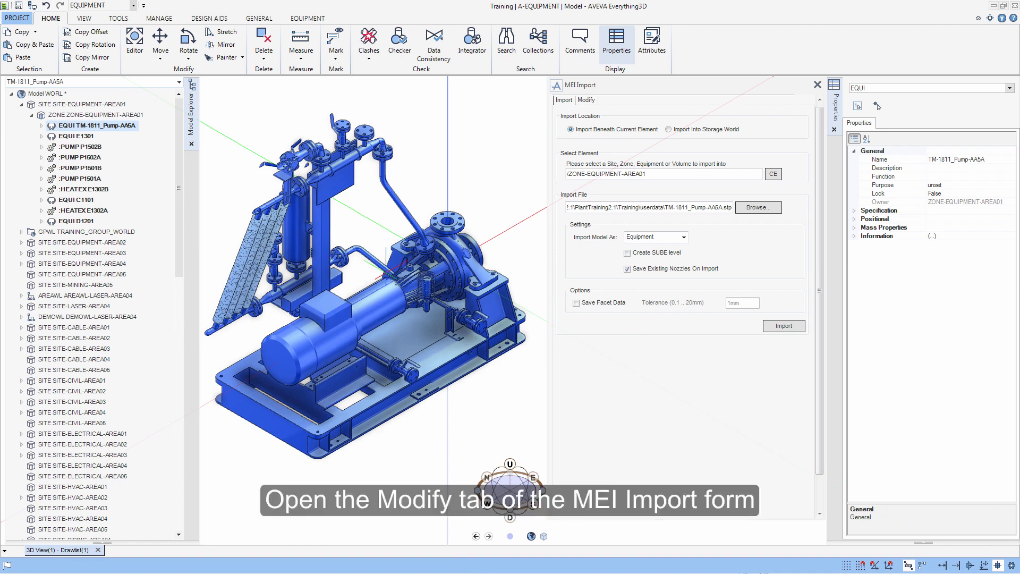
click(586, 100)
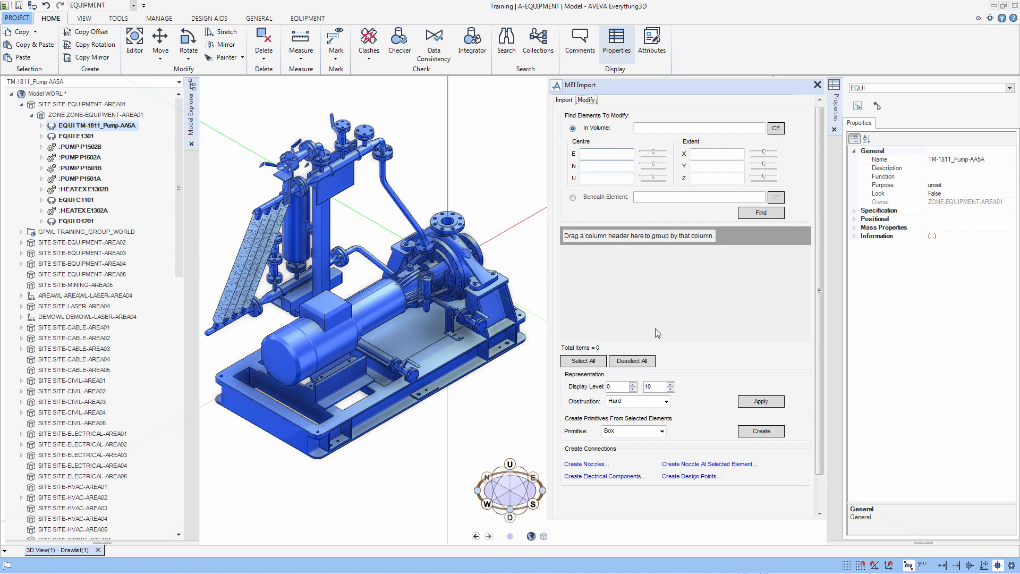
click(717, 464)
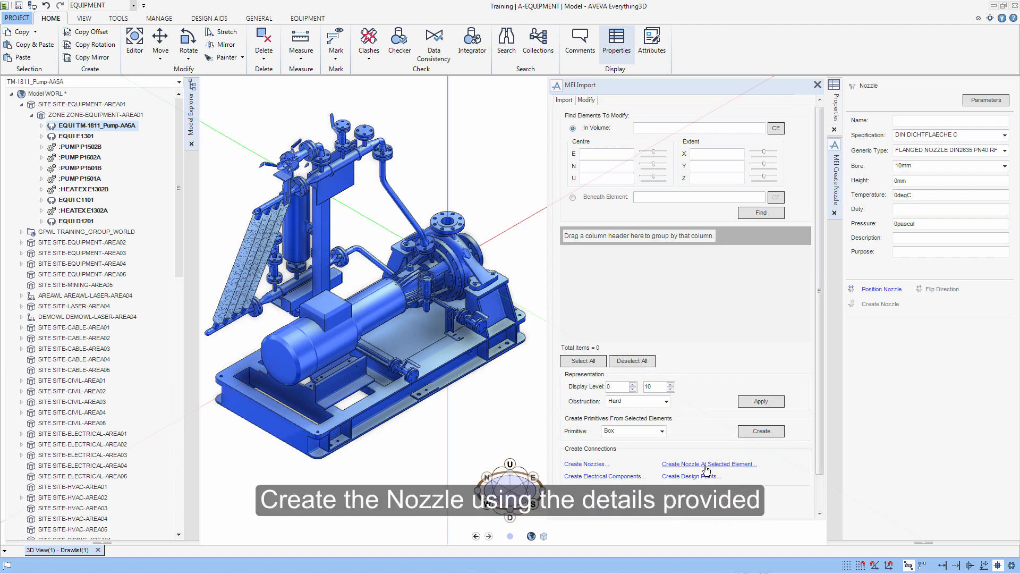
Name the nozzle /AA5A/N1 and set its specification to ANSI-NOZZLES and generic type to 300lb Ansi Flanges.
click(904, 122)
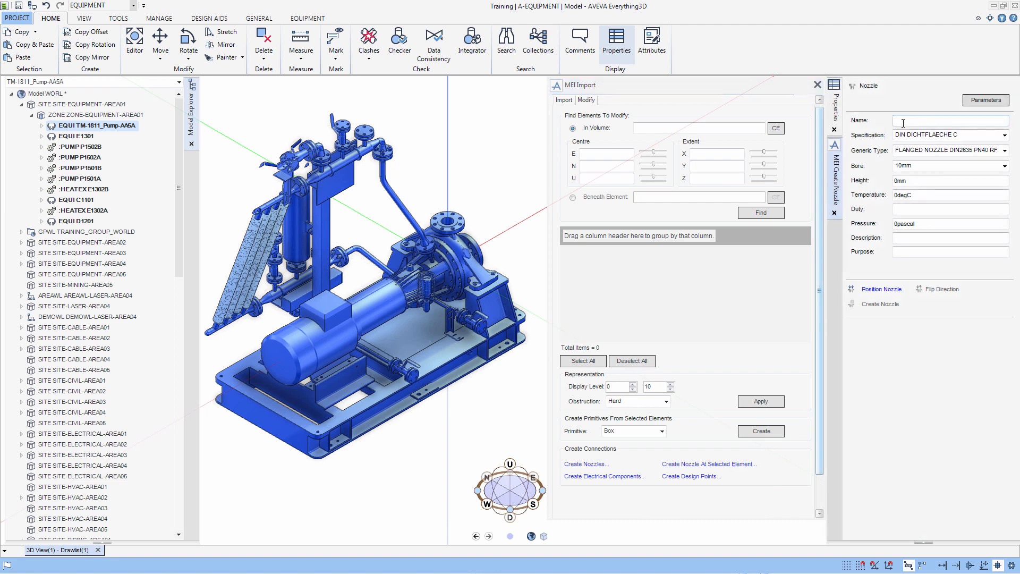
text(AA5A/N1)
click(1005, 135)
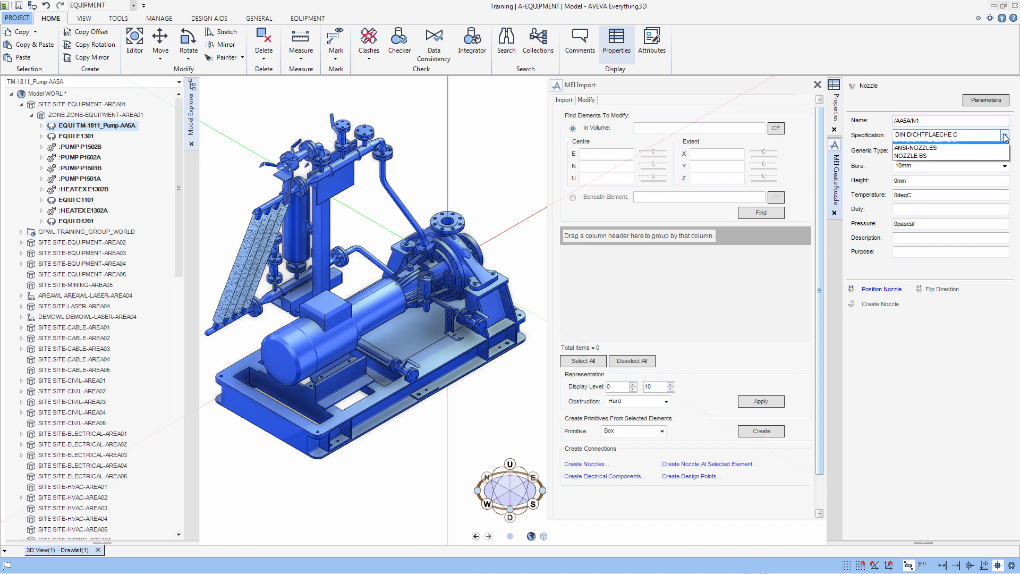
click(988, 155)
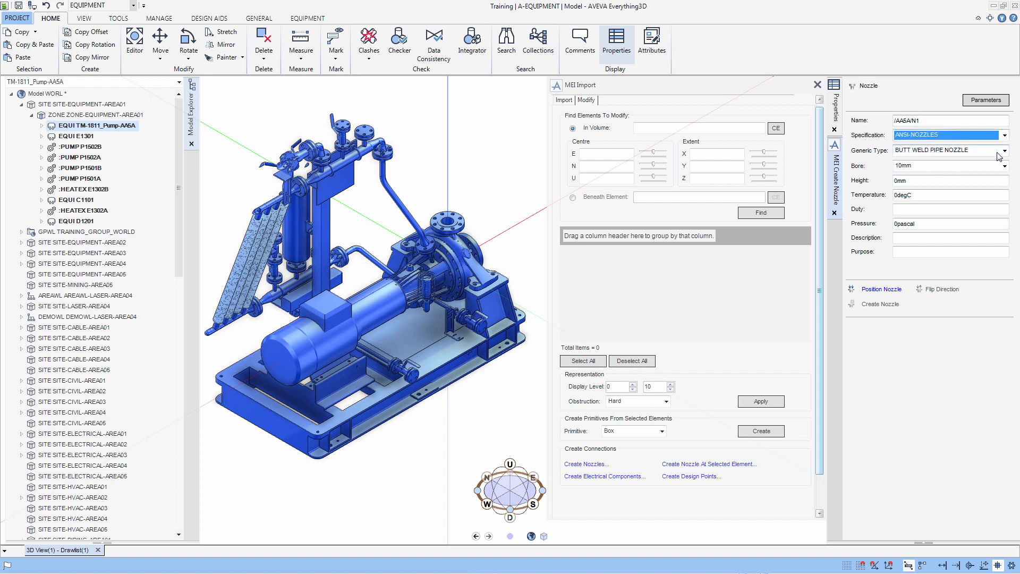
click(1004, 151)
scroll(989, 212, down, 5)
click(986, 218)
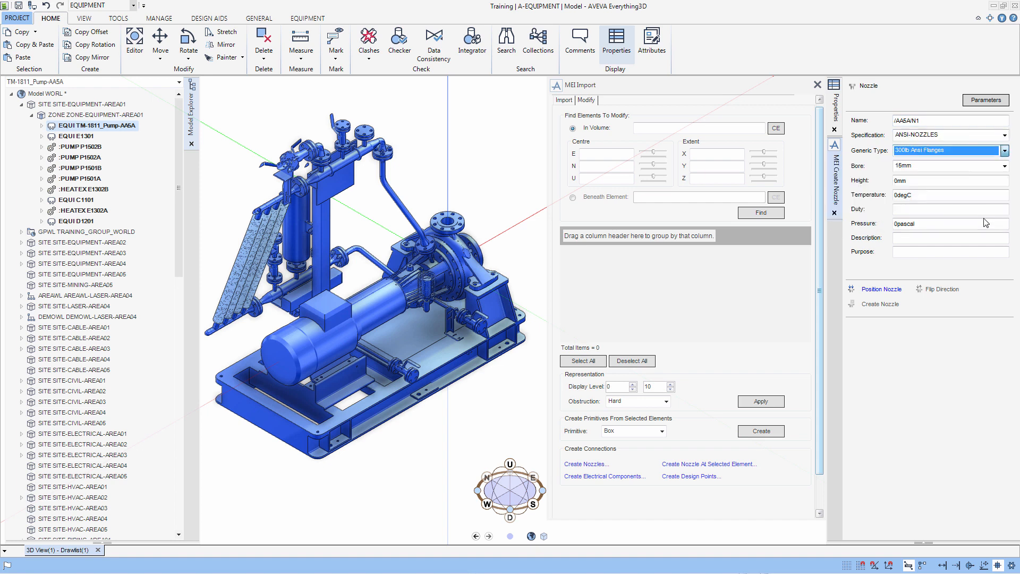
Set the nozzle's bore to 80mm and its height to 300 mm.
click(1005, 166)
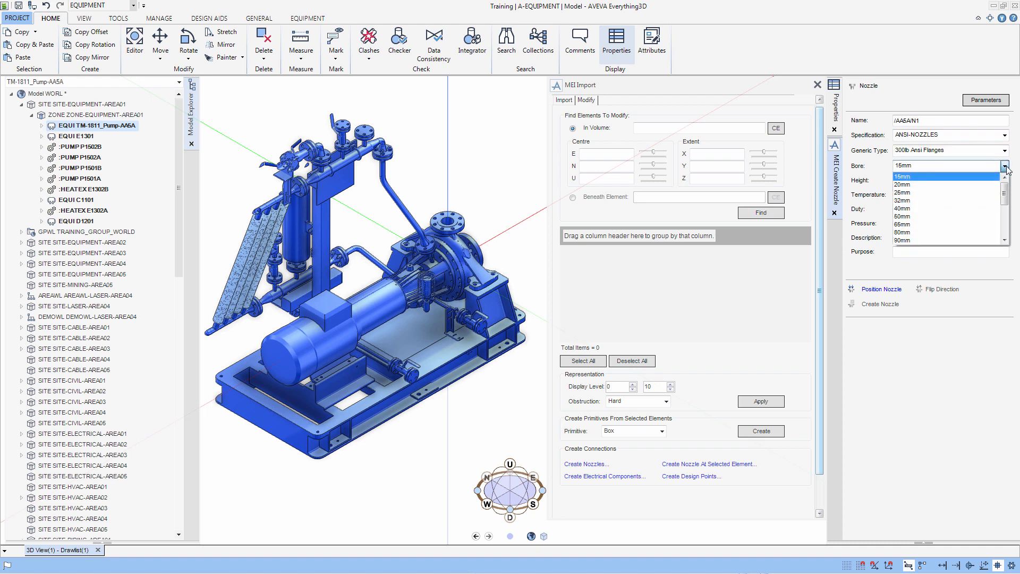
click(989, 232)
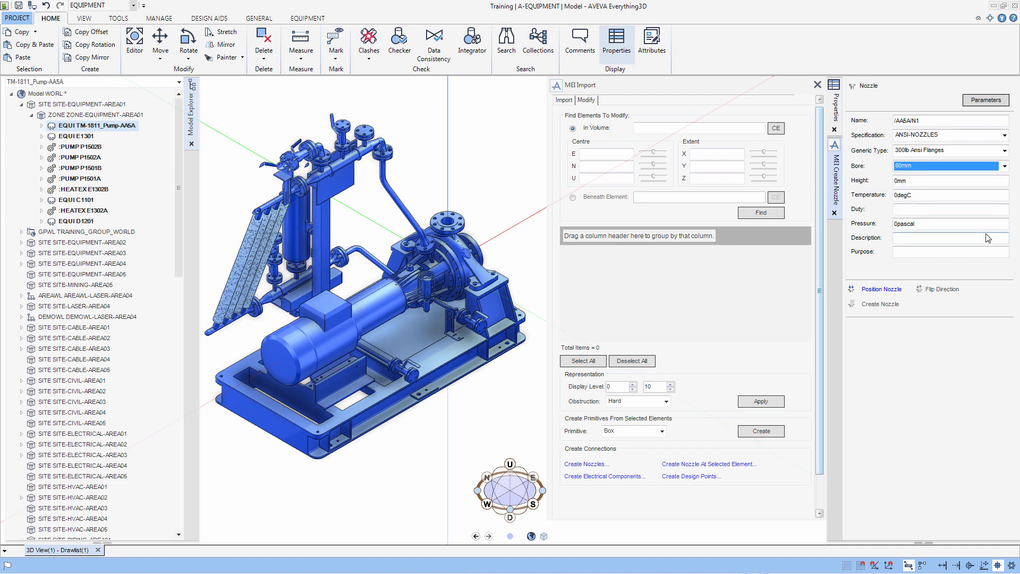
click(972, 180)
text(300)
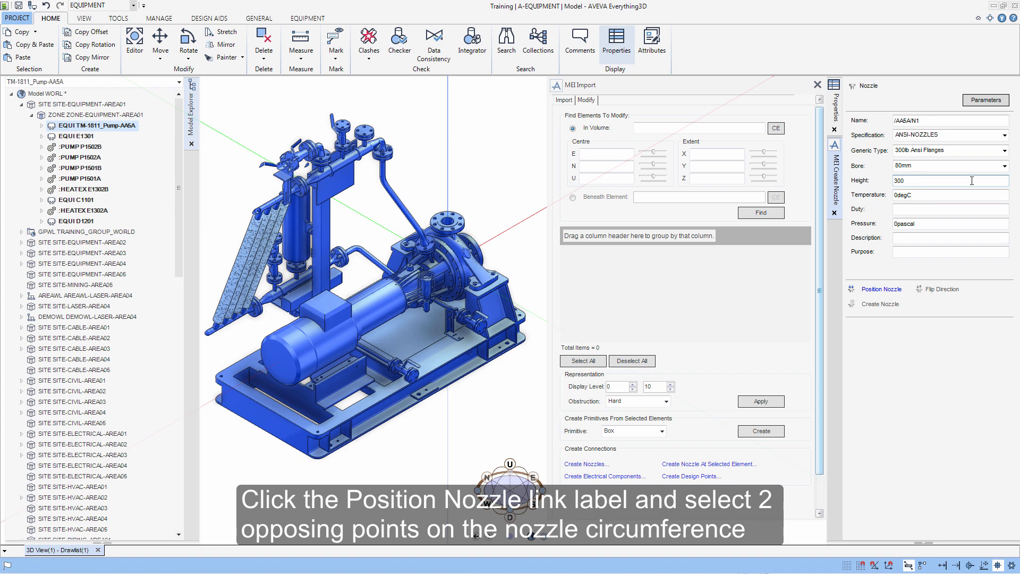
Position the nozzle by picking two opposing points on the outer circumference of the pump's upward-facing flange.
click(893, 290)
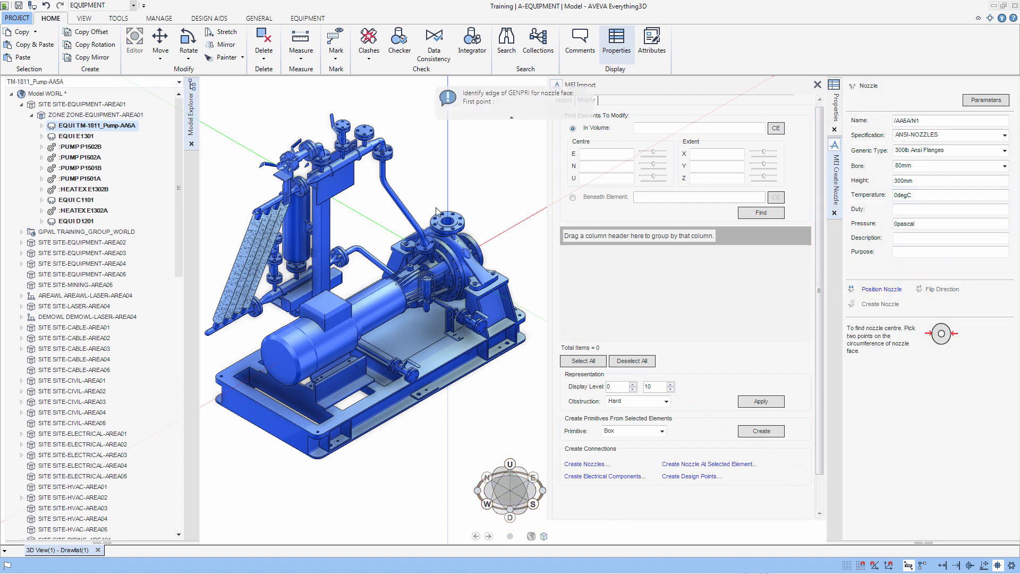
scroll(437, 211, up, 5)
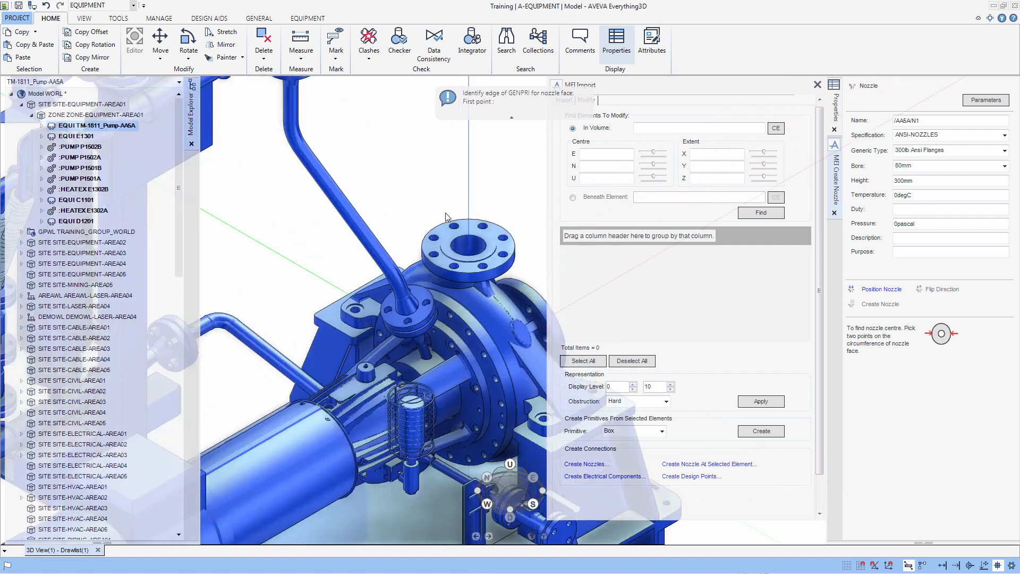
click(489, 221)
click(490, 222)
click(455, 272)
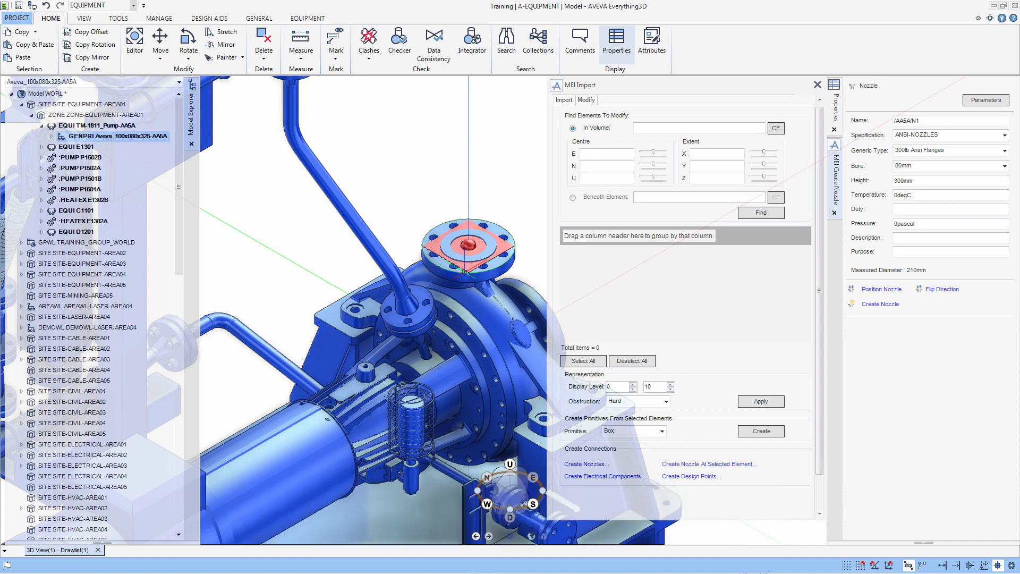
Flip the nozzle's direction so it points upward out of the flange and create the nozzle.
click(944, 292)
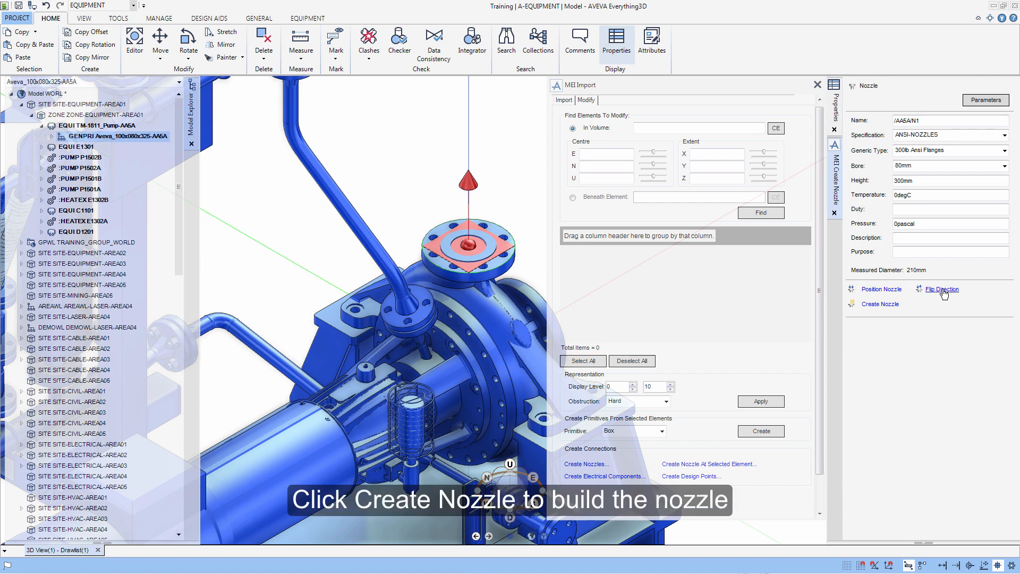
click(870, 306)
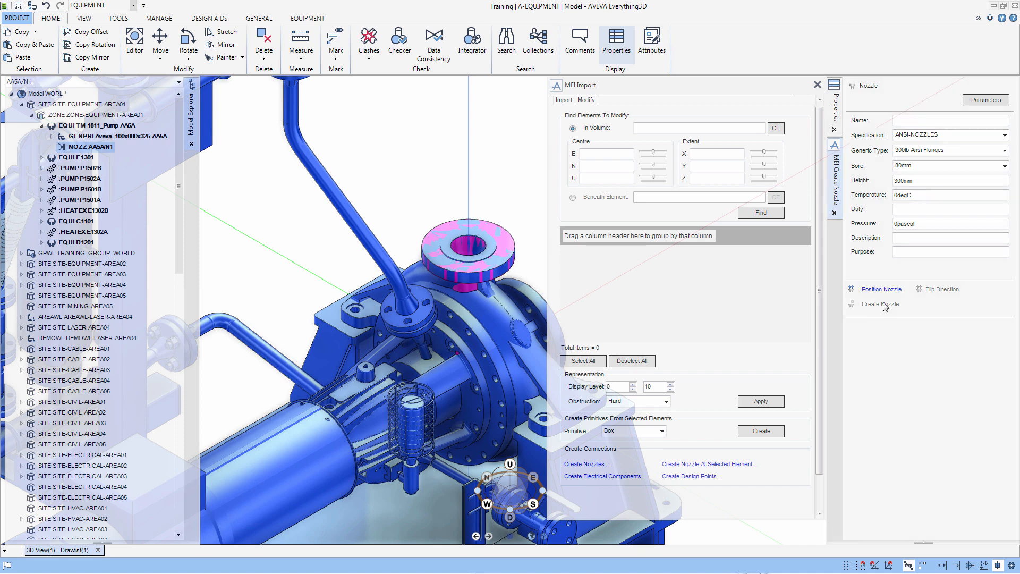
Close the nozzle creation and MEI Import forms and fit the whole pump in the 3D view.
click(835, 213)
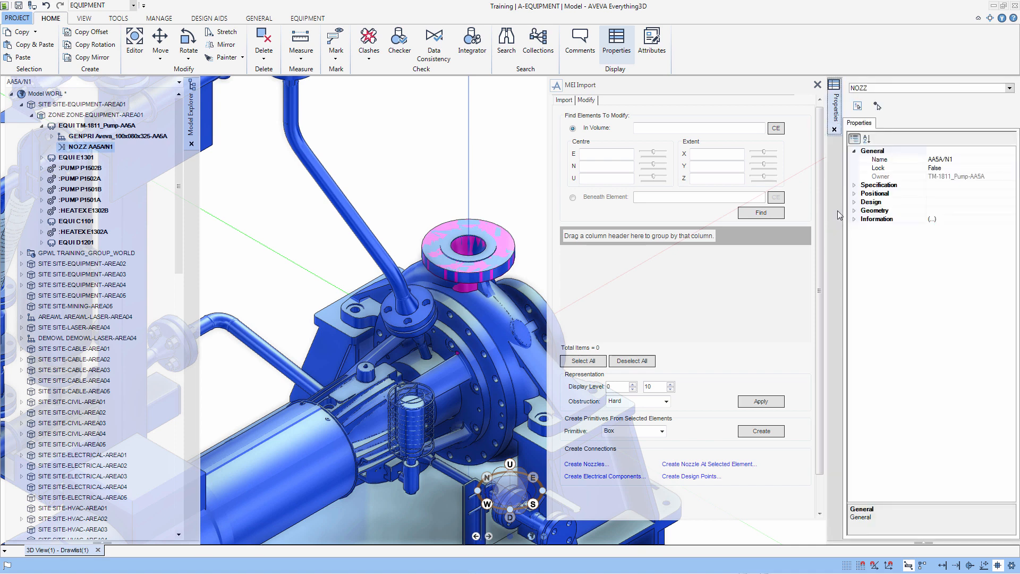
click(818, 85)
right_click(819, 91)
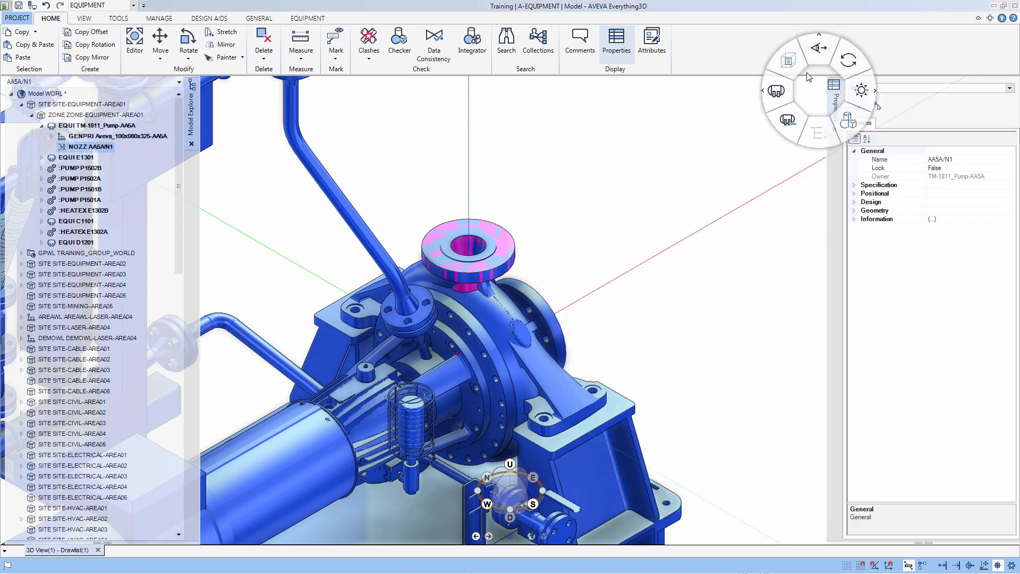
click(801, 68)
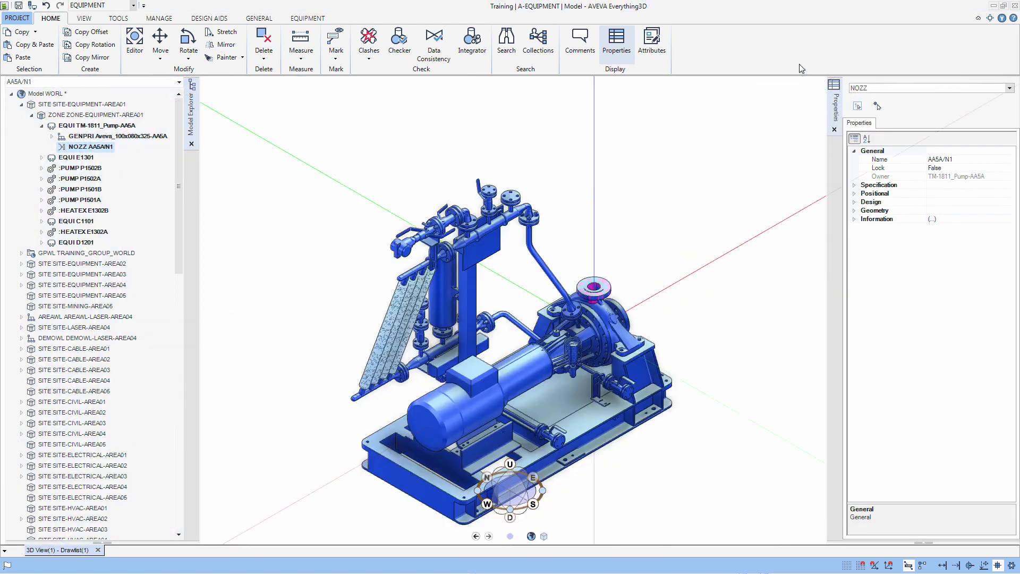